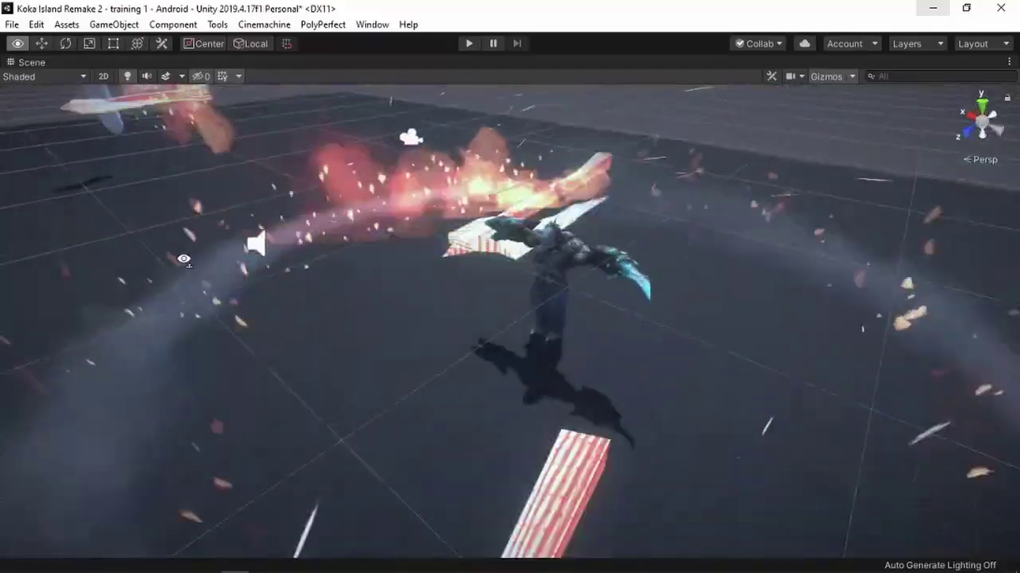
Orbit the scene view to a low angle facing the character from behind
alt+drag(183, 259, 254, 196)
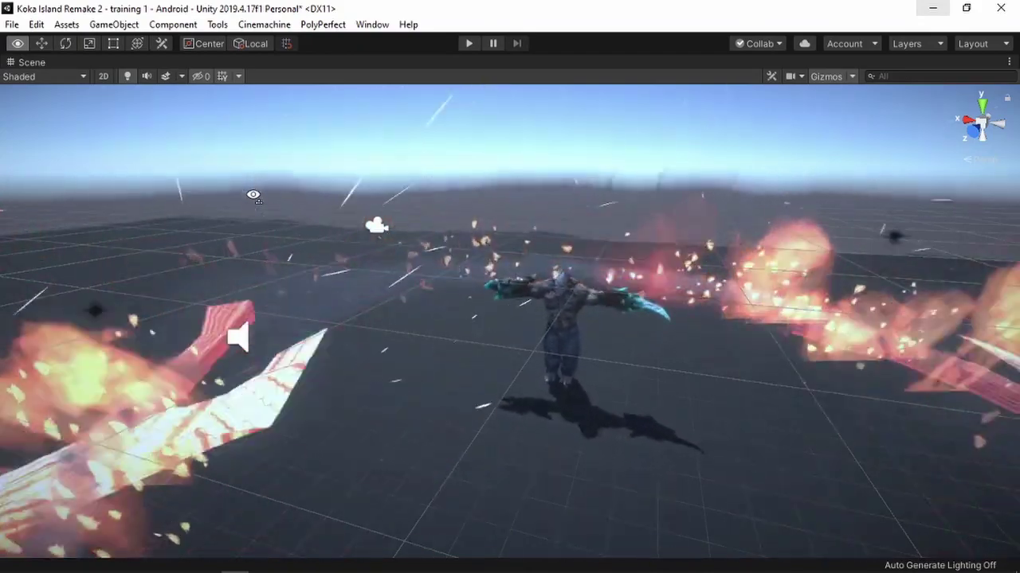
mouse_move(254, 196)
alt+mouse_down()
mouse_move(940, 107)
mouse_move(417, 172)
mouse_move(125, 228)
mouse_move(477, 165)
alt+mouse_up()
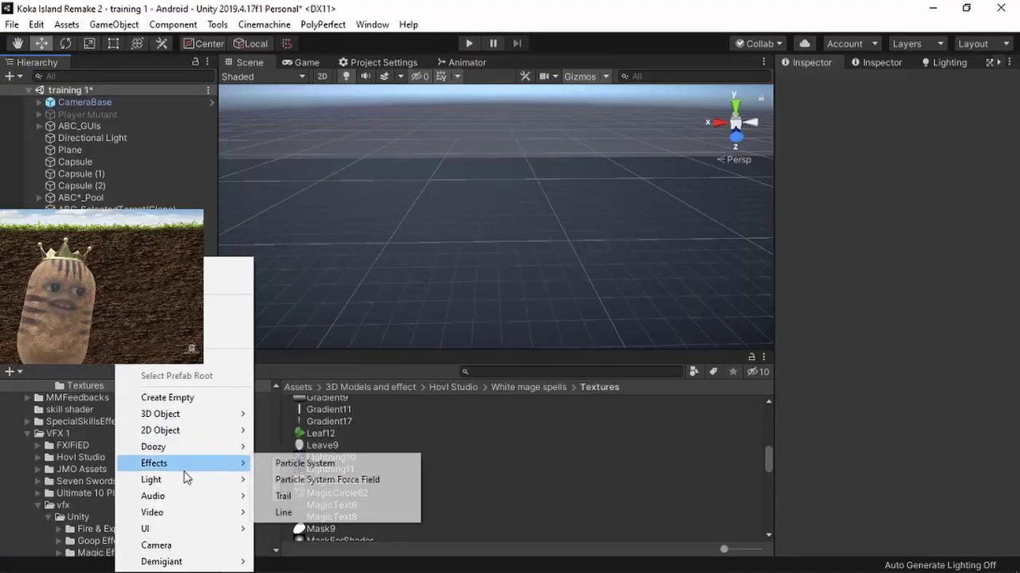
Create a new Particle System and inspect it in the maximized Scene view
click(264, 466)
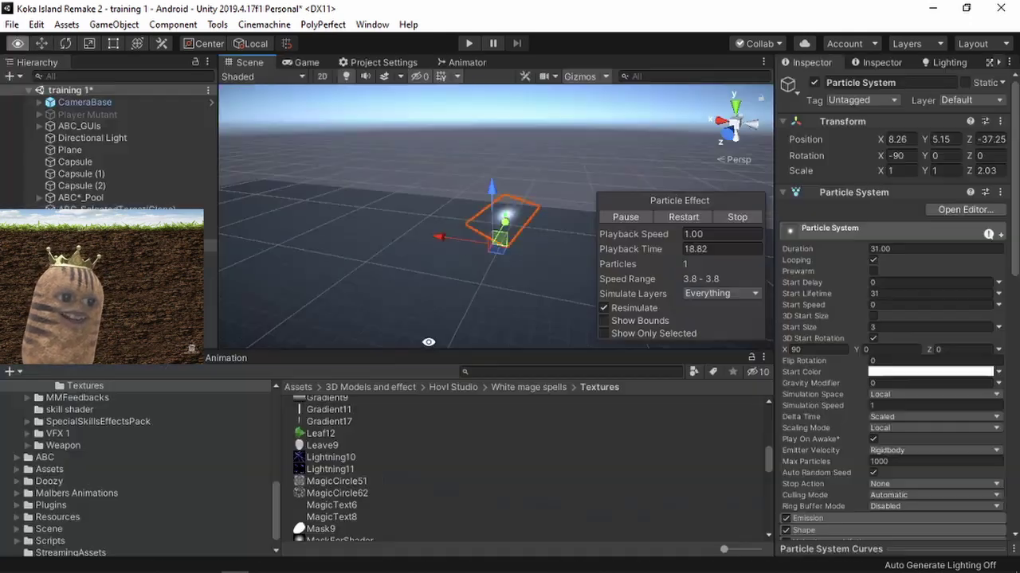
right_drag(429, 341, 558, 203)
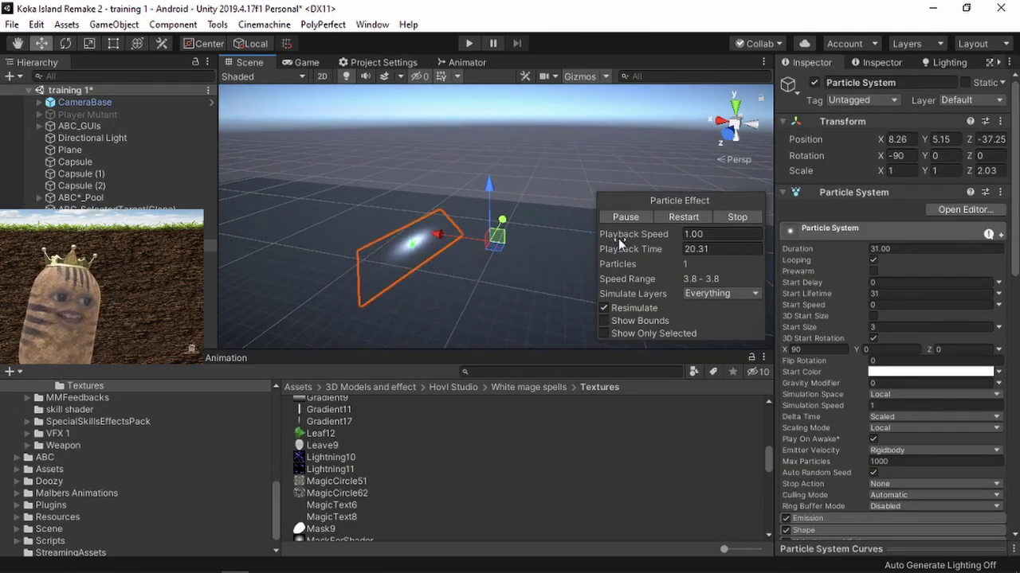
right_drag(613, 145, 606, 158)
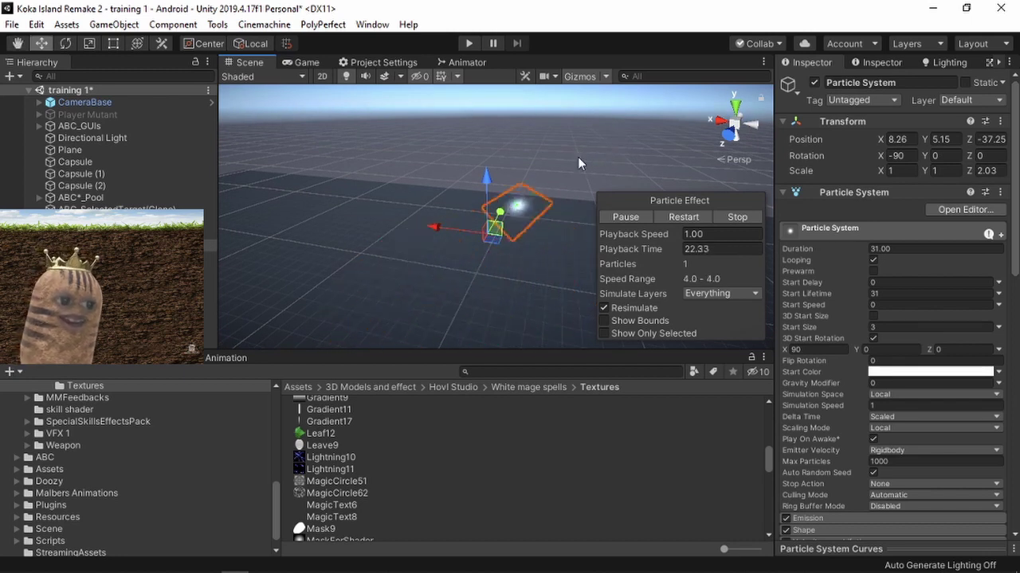
key(shift+space)
right_drag(578, 157, 518, 153)
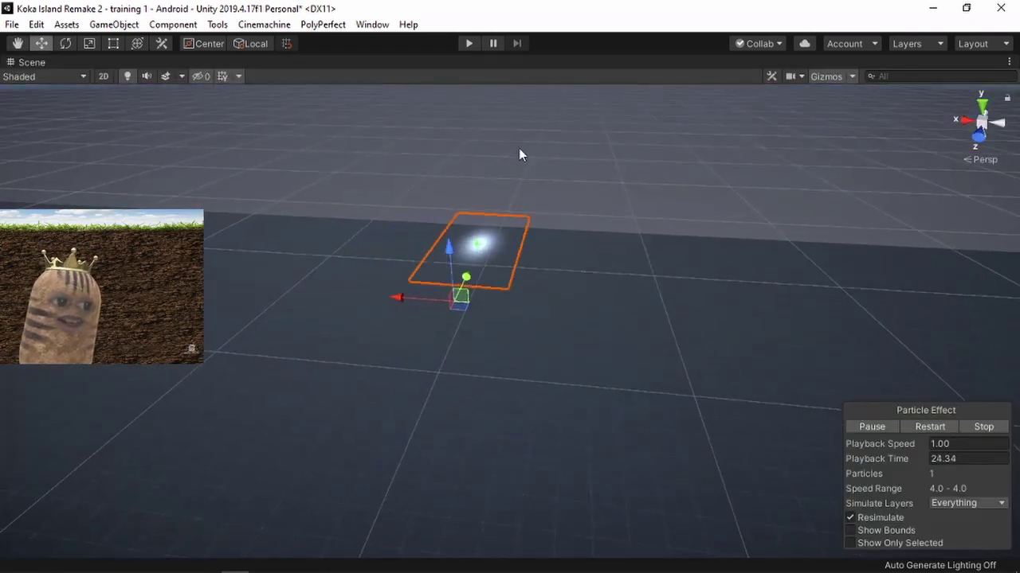
click(552, 156)
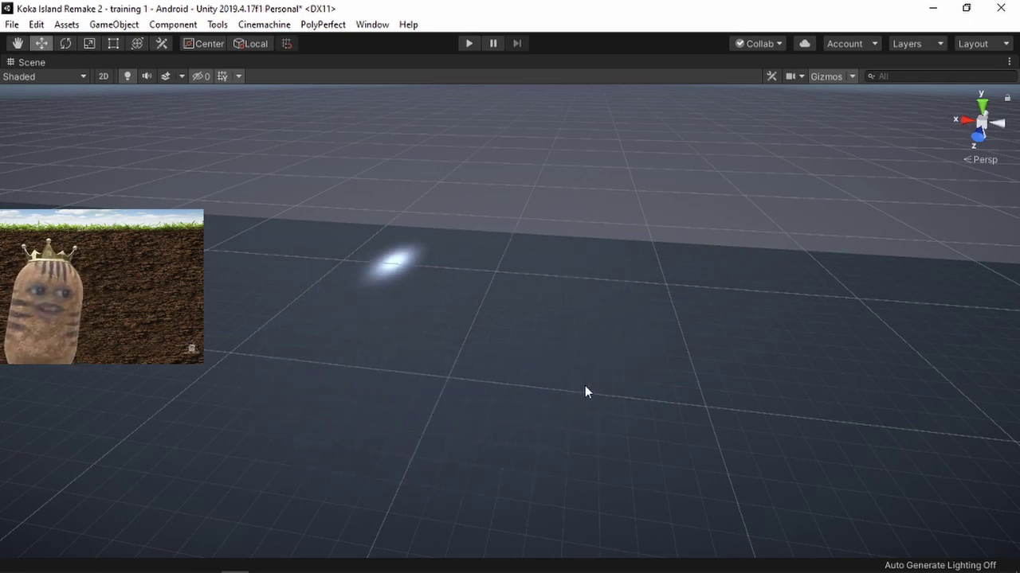
Restore the layout, reselect and frame the particle system, then orbit around the capsule
key(shift+space)
key(ctrl+z)
key(f)
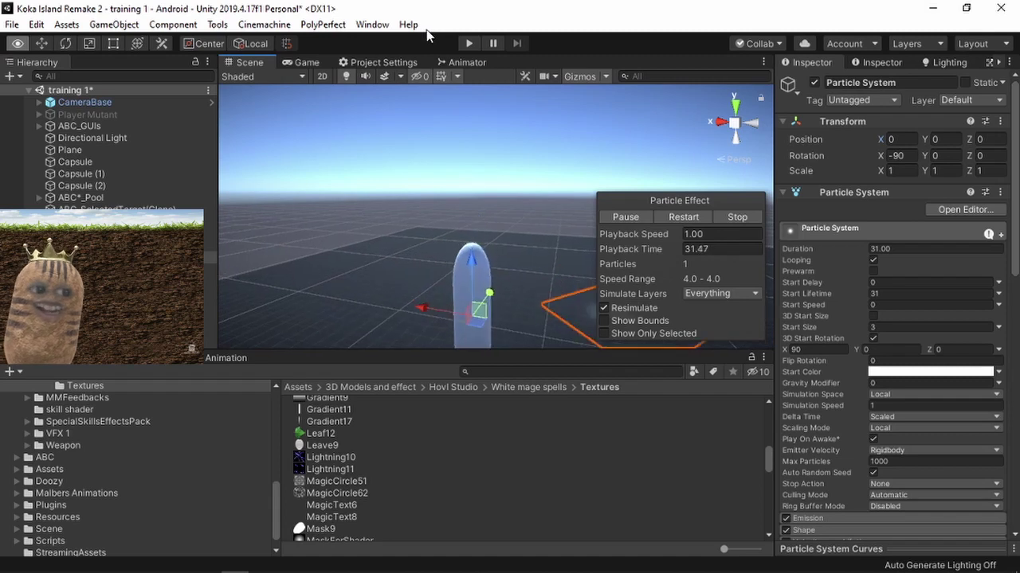
alt+drag(470, 199, 494, 183)
click(481, 113)
mouse_move(480, 113)
alt+mouse_down()
mouse_move(490, 182)
mouse_move(903, 48)
mouse_move(634, 101)
mouse_move(525, 150)
alt+mouse_up()
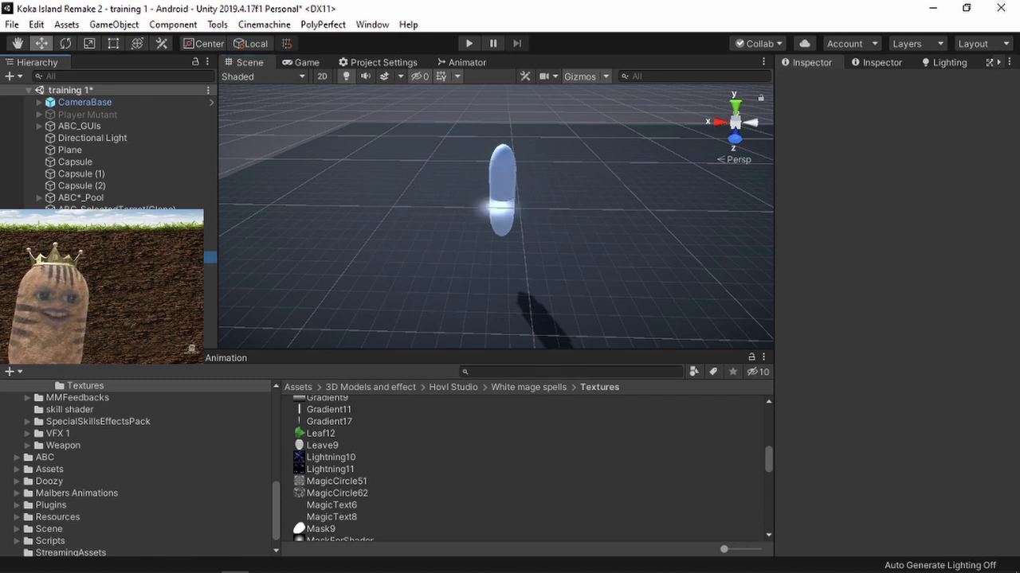
Select the particle effect, restart it and orbit around the capsule
click(500, 209)
click(681, 215)
alt+drag(493, 190, 539, 168)
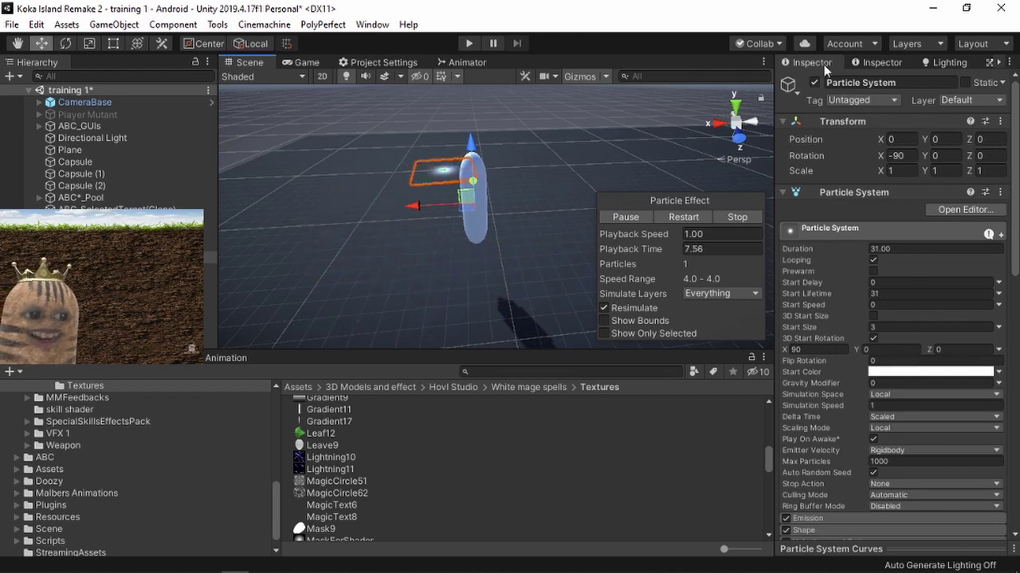
mouse_move(617, 186)
alt+mouse_down()
mouse_move(538, 111)
mouse_move(541, 183)
alt+mouse_up()
click(539, 112)
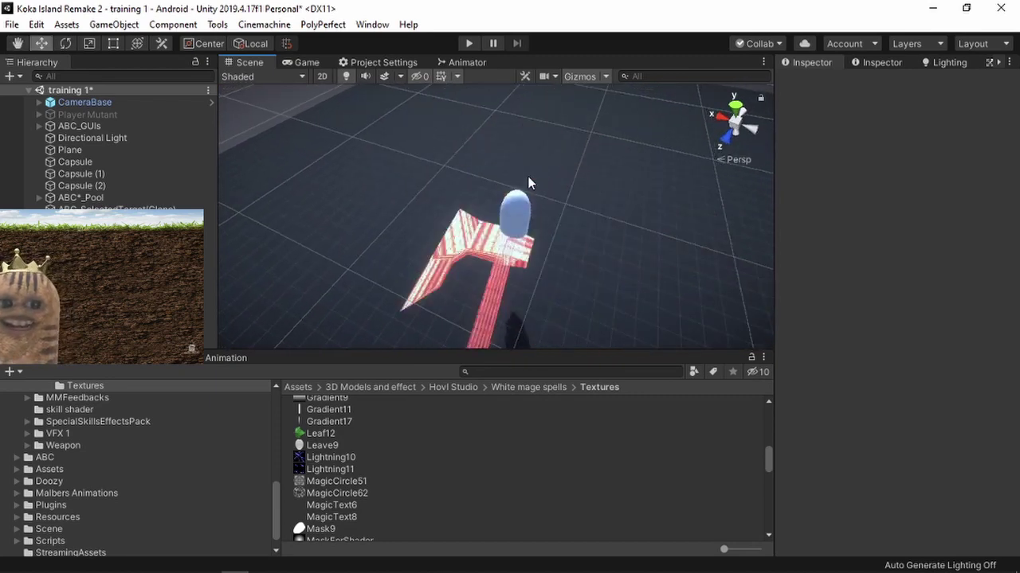
View the axe side-on in the maximized Scene view and restart the fire effect
mouse_move(527, 176)
alt+mouse_down()
mouse_move(563, 196)
mouse_move(622, 175)
alt+mouse_up()
key(shift+space)
alt+drag(539, 316, 524, 278)
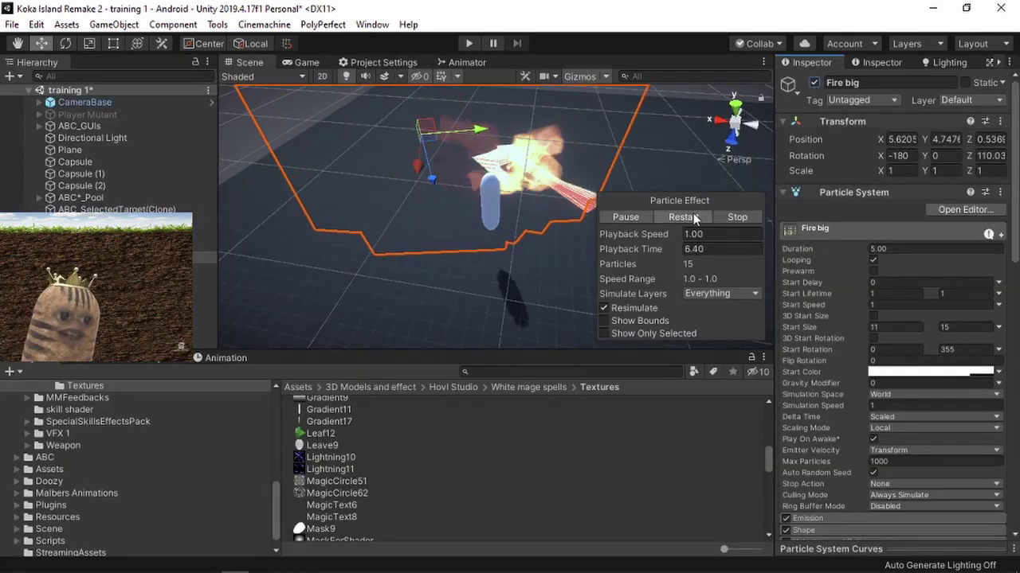
click(684, 217)
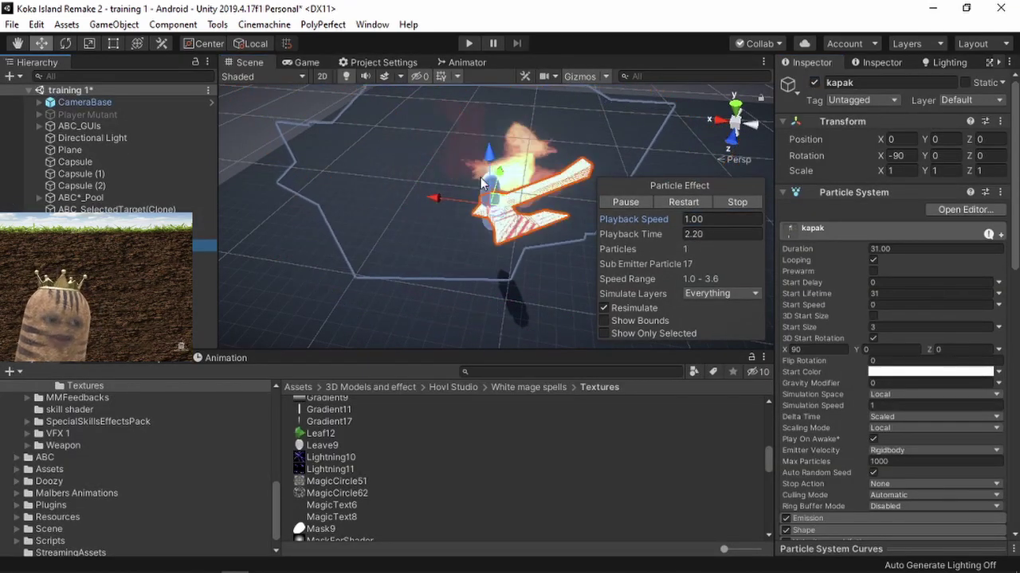
Replay the burning kapak axe effect several times in the maximized Scene view, viewing it from different angles
key(shift+space)
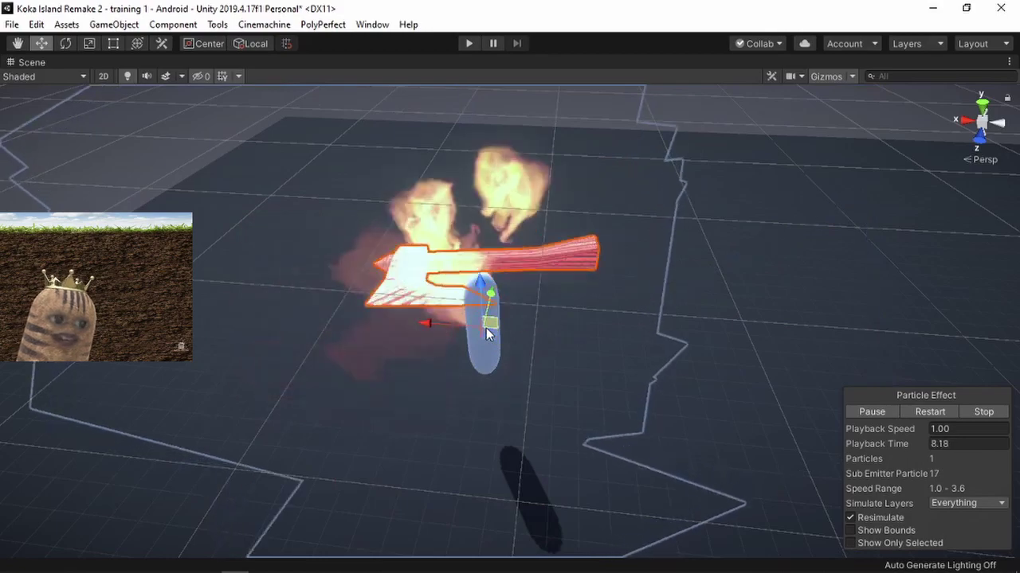
mouse_move(573, 120)
alt+mouse_down()
mouse_move(587, 139)
mouse_move(578, 166)
mouse_move(576, 75)
mouse_move(504, 334)
alt+mouse_up()
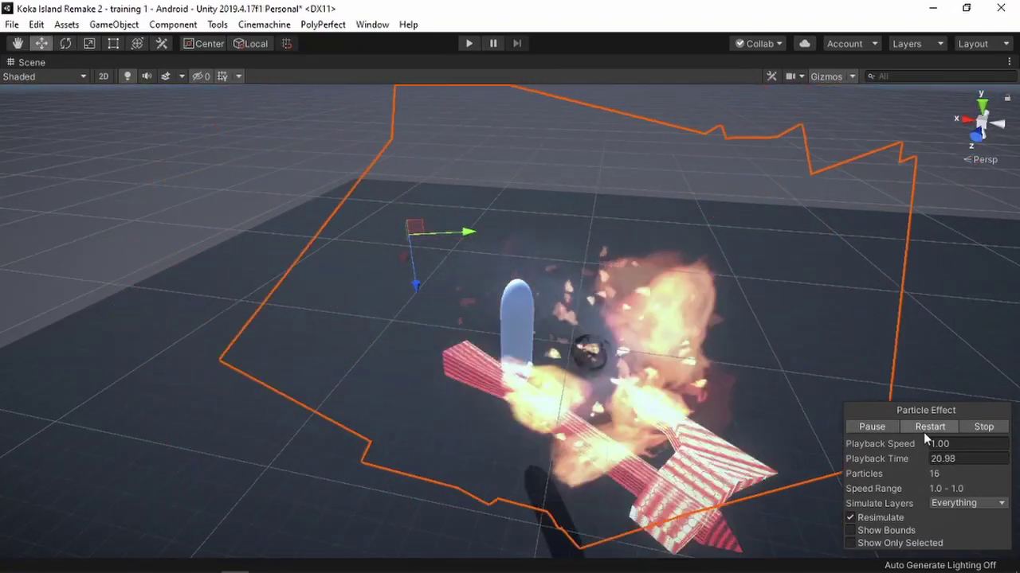
click(923, 433)
click(924, 433)
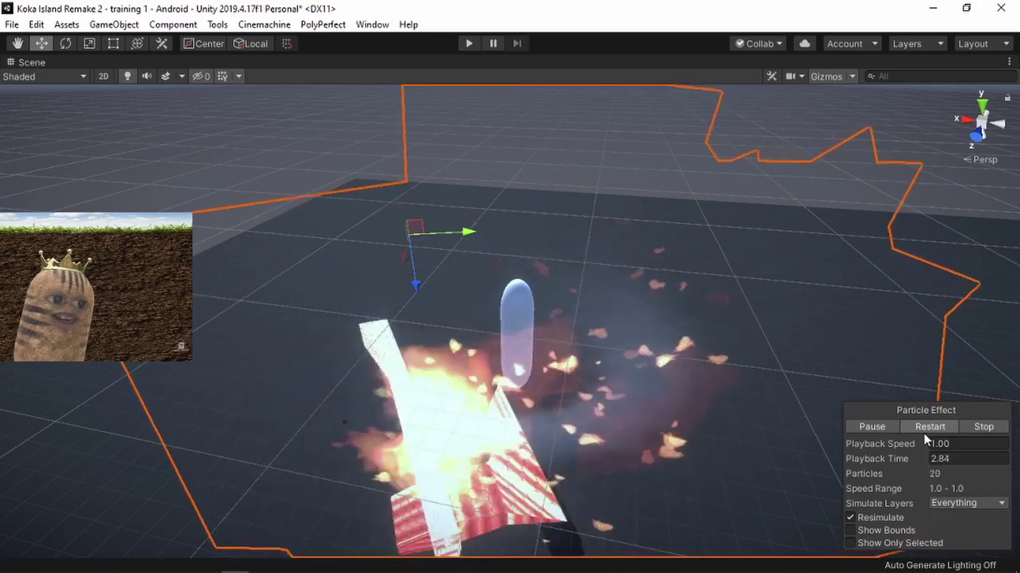
mouse_move(789, 271)
alt+mouse_down()
mouse_move(741, 249)
mouse_move(731, 260)
alt+mouse_up()
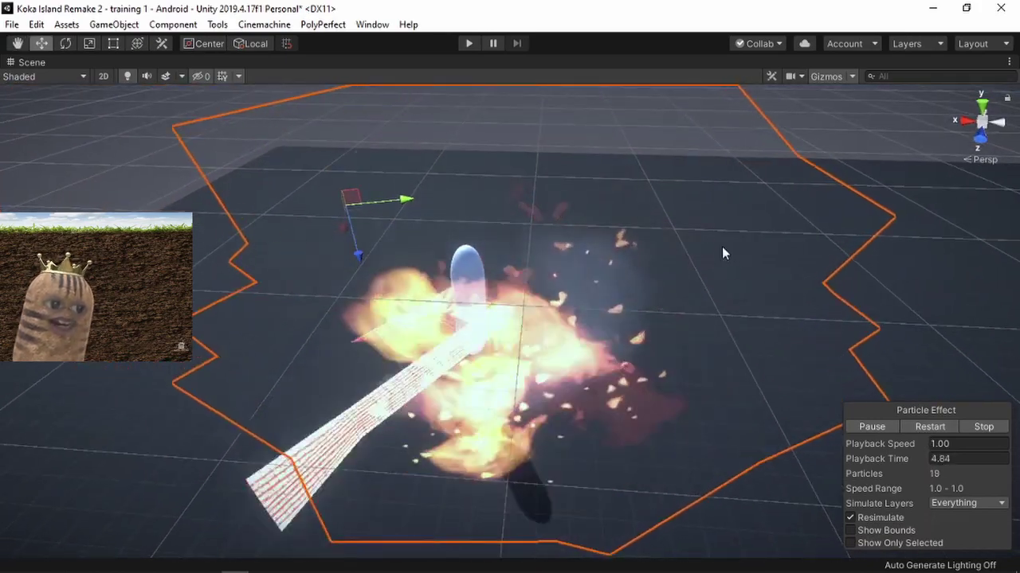
click(921, 430)
mouse_move(663, 254)
alt+mouse_down()
mouse_move(602, 259)
mouse_move(291, 180)
mouse_move(755, 268)
alt+mouse_up()
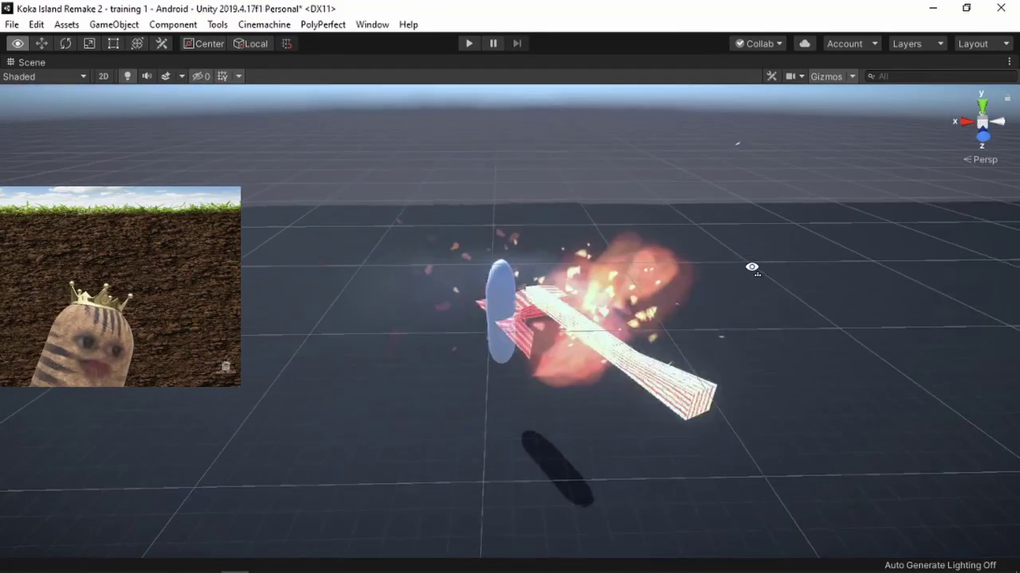
Orbit overhead and zoom in toward the capsules and the kapak axe effect
alt+drag(730, 289, 885, 303)
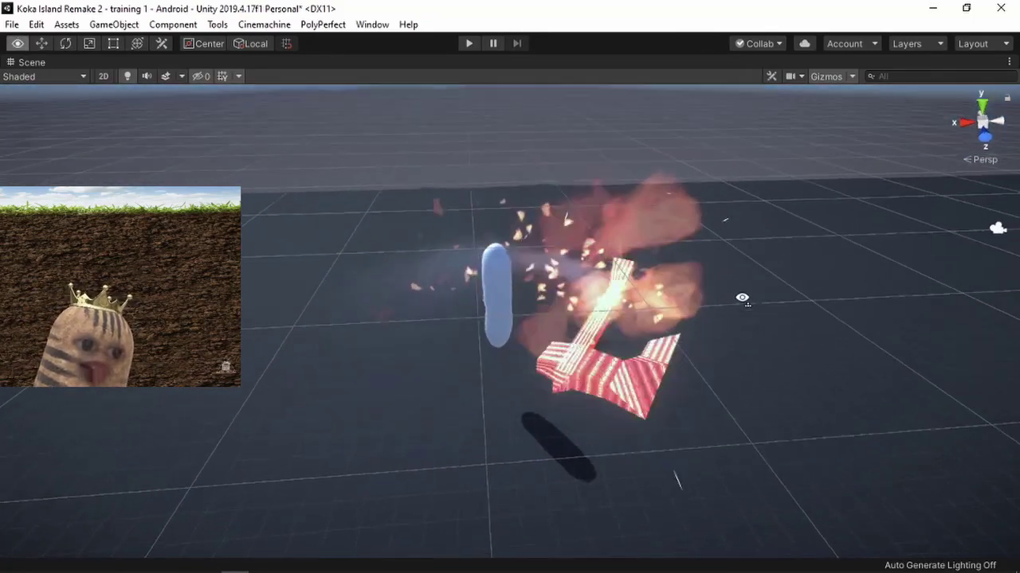
mouse_move(897, 188)
alt+mouse_down()
mouse_move(530, 293)
mouse_move(791, 317)
alt+mouse_up()
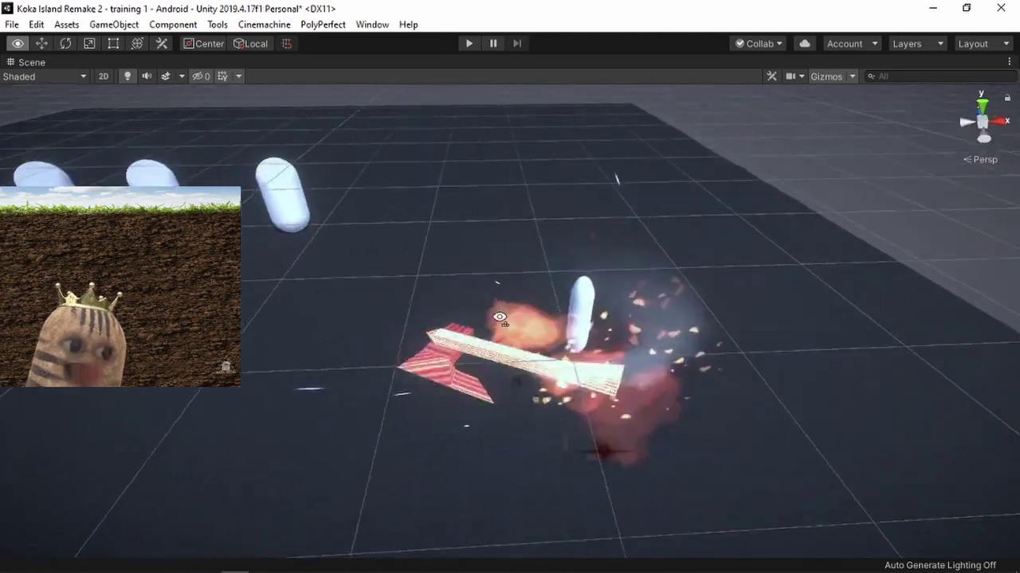
alt+drag(572, 318, 637, 334)
scroll(293, 368, down, 3)
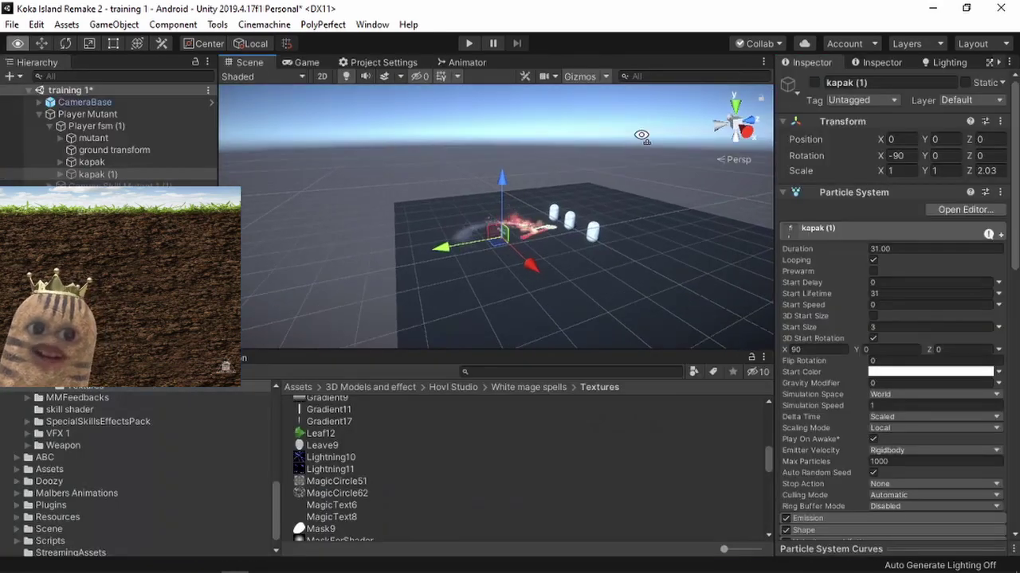
right_drag(641, 136, 703, 183)
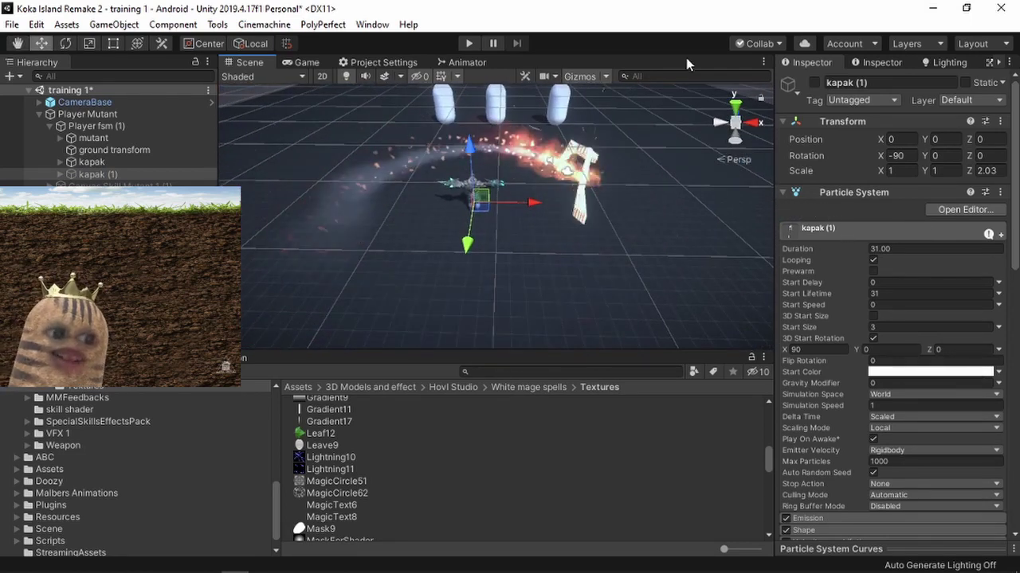
Enter Play mode with Ctrl+P and walk the mutant forward between the capsules
key(ctrl+p)
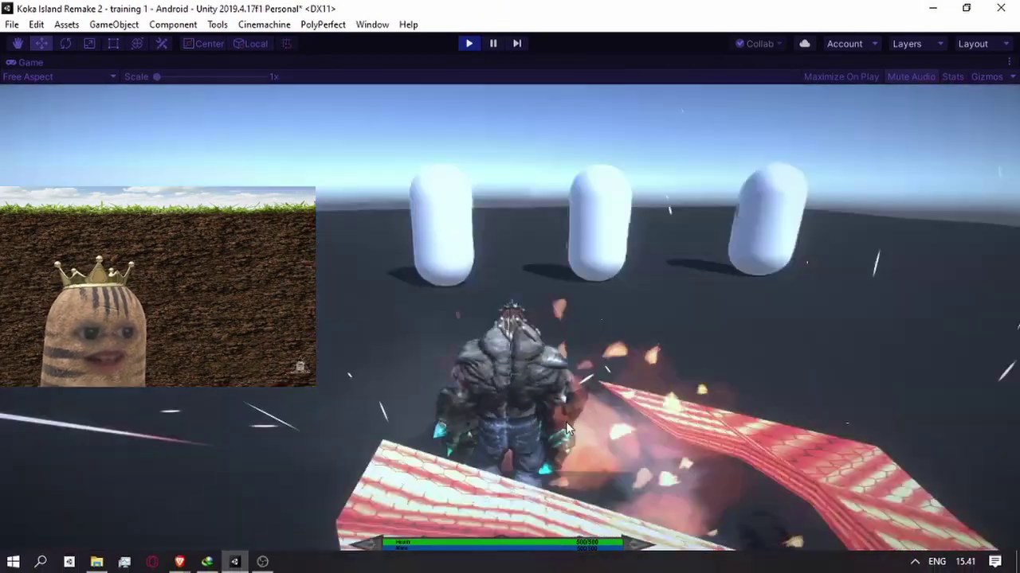
key(w)
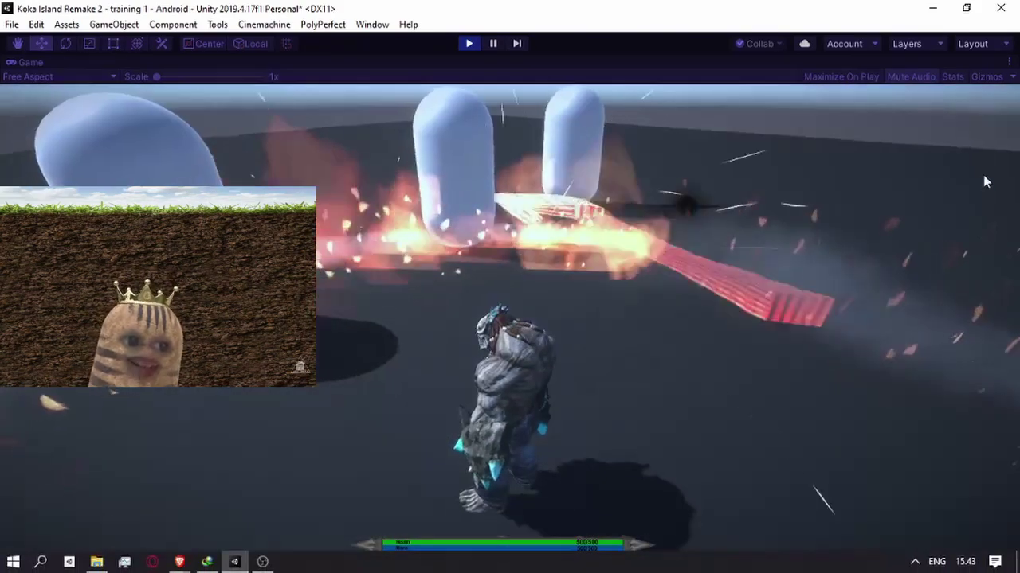
Refocus the running game, switch to the Scene view with Ctrl+1, and orbit around the capsules
click(984, 181)
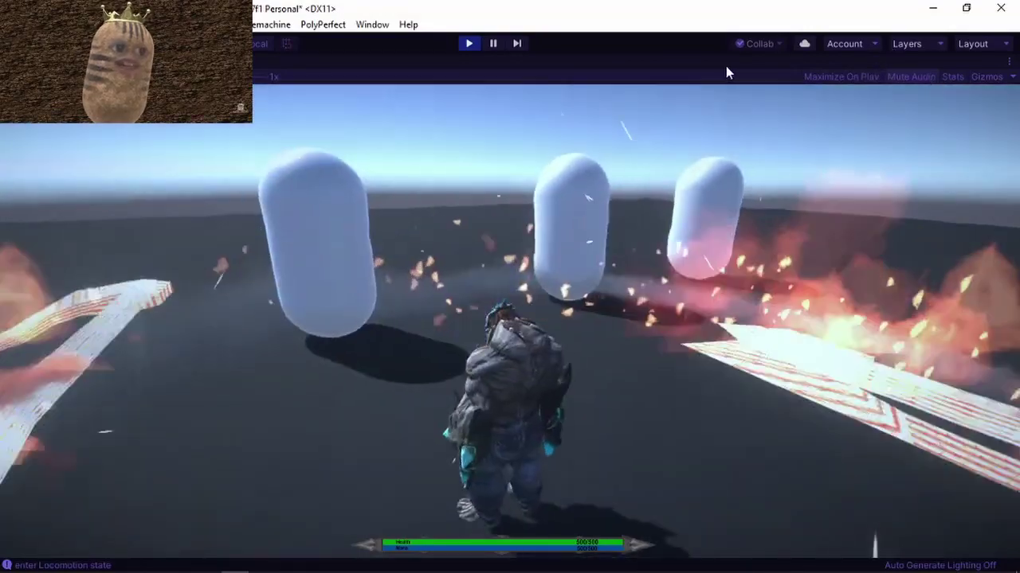
key(ctrl+1)
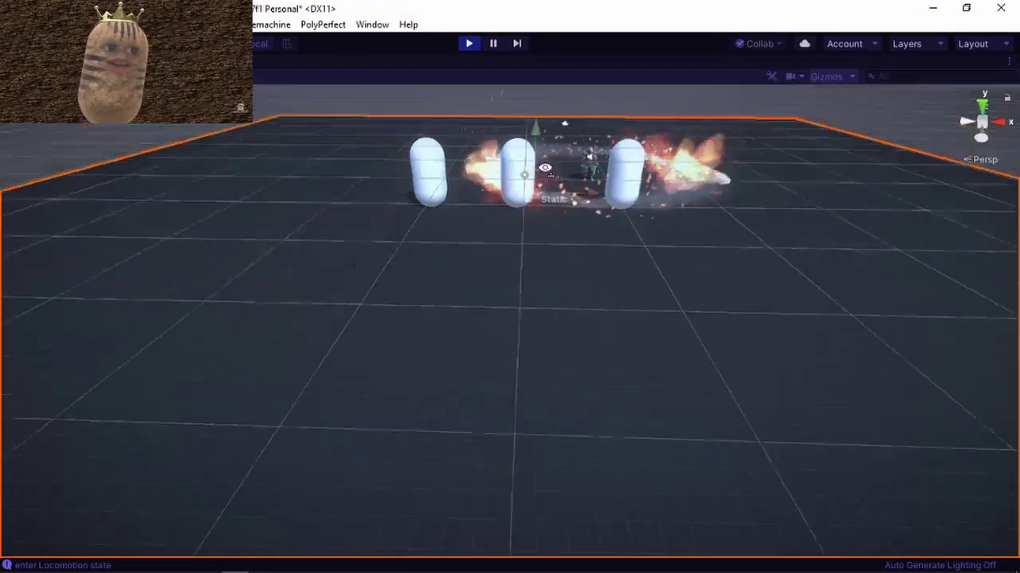
right_drag(545, 167, 587, 118)
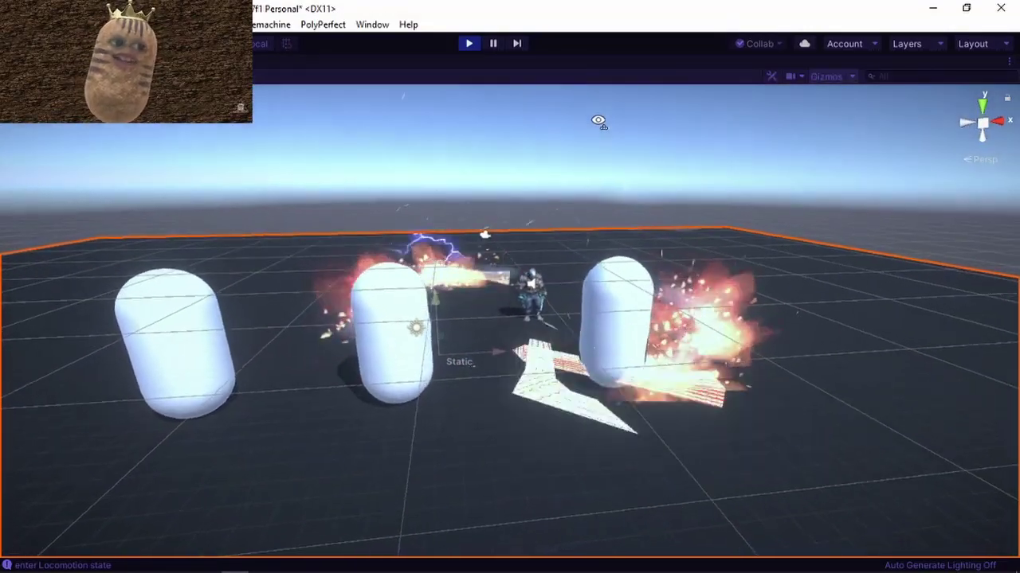
alt+drag(645, 126, 797, 136)
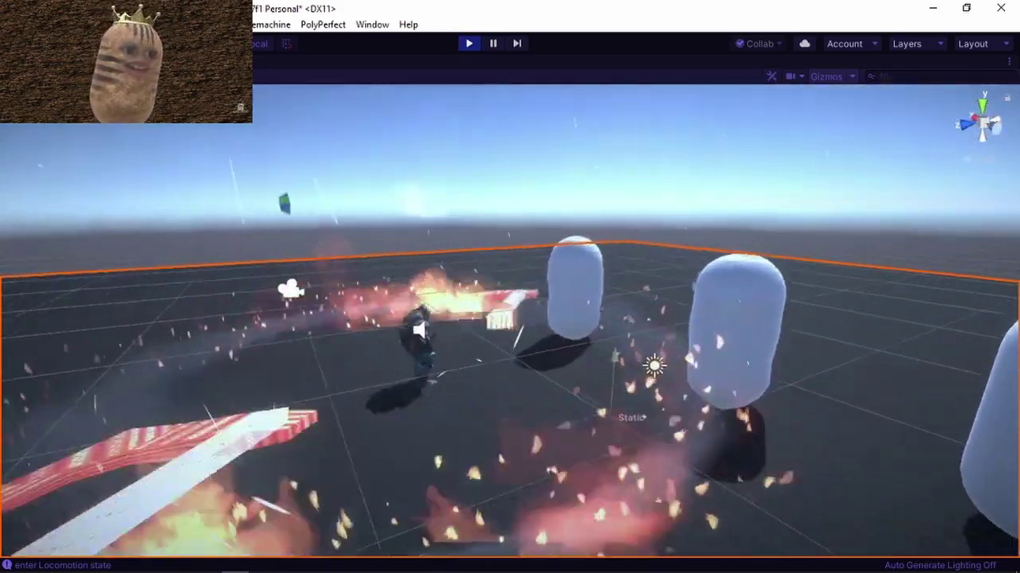
Orbit above and around the flaming axe ring circling the character
alt+drag(207, 96, 246, 213)
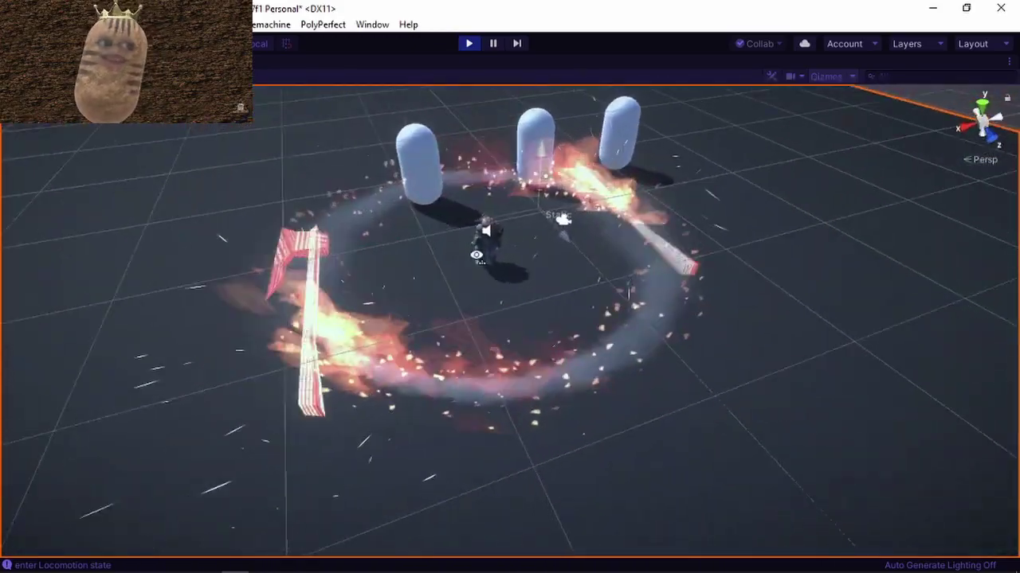
alt+drag(475, 254, 478, 244)
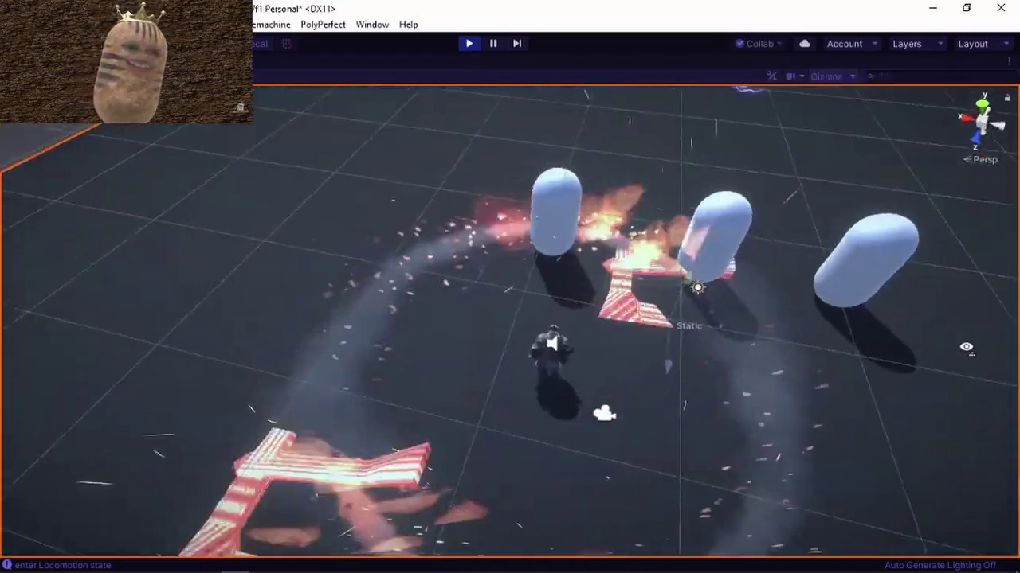
alt+drag(70, 345, 374, 366)
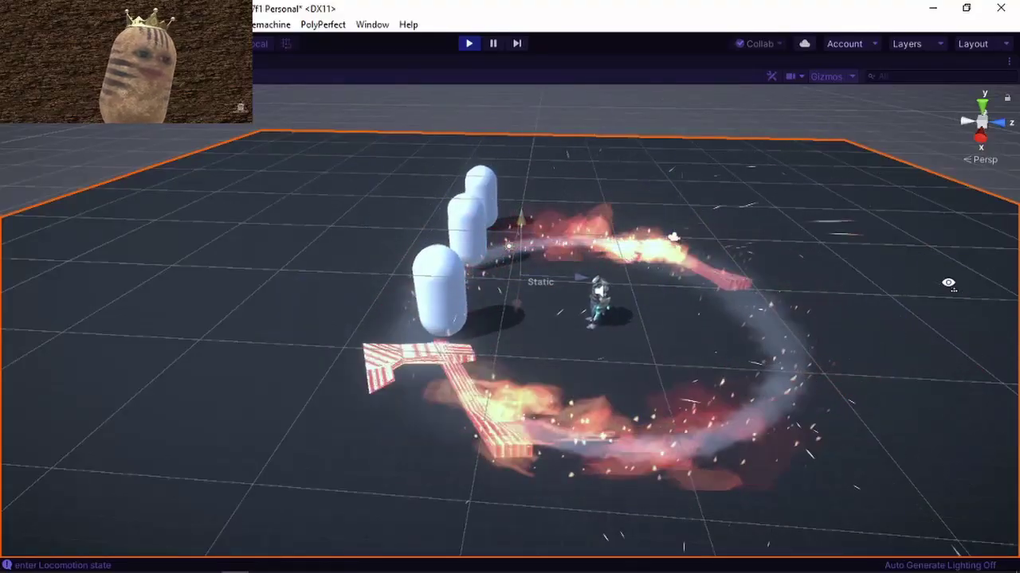
mouse_move(949, 282)
alt+mouse_down()
mouse_move(937, 235)
mouse_move(795, 268)
alt+mouse_up()
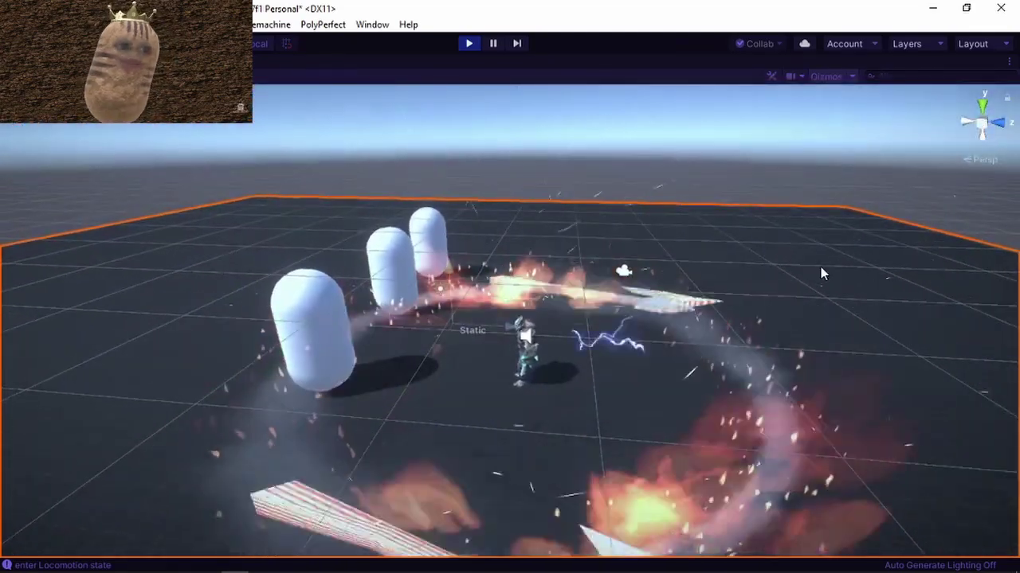